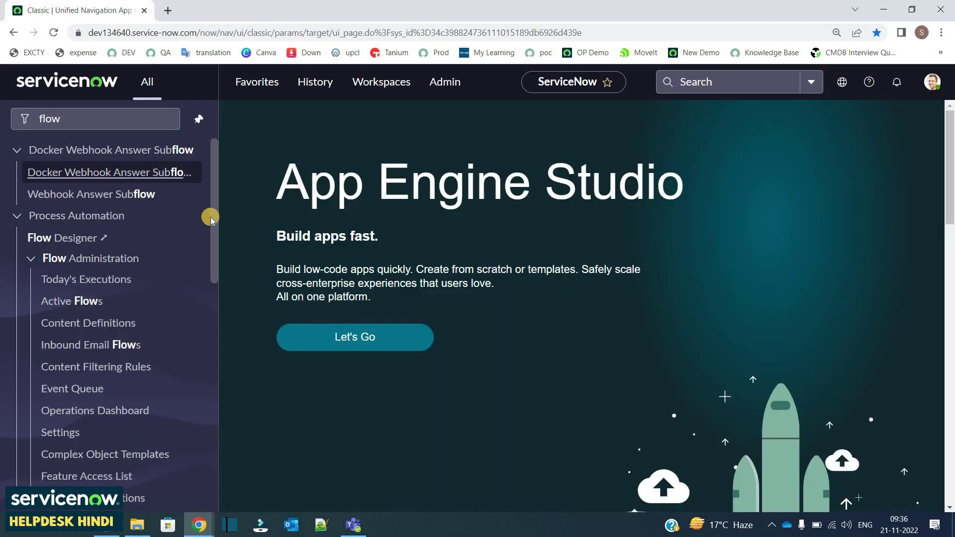
pyautogui.click(72, 301)
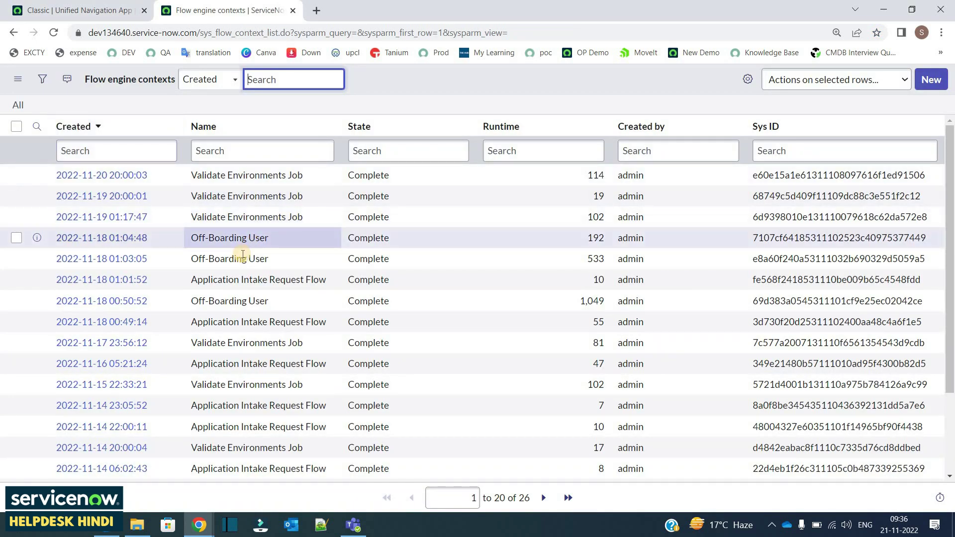
pyautogui.click(224, 238)
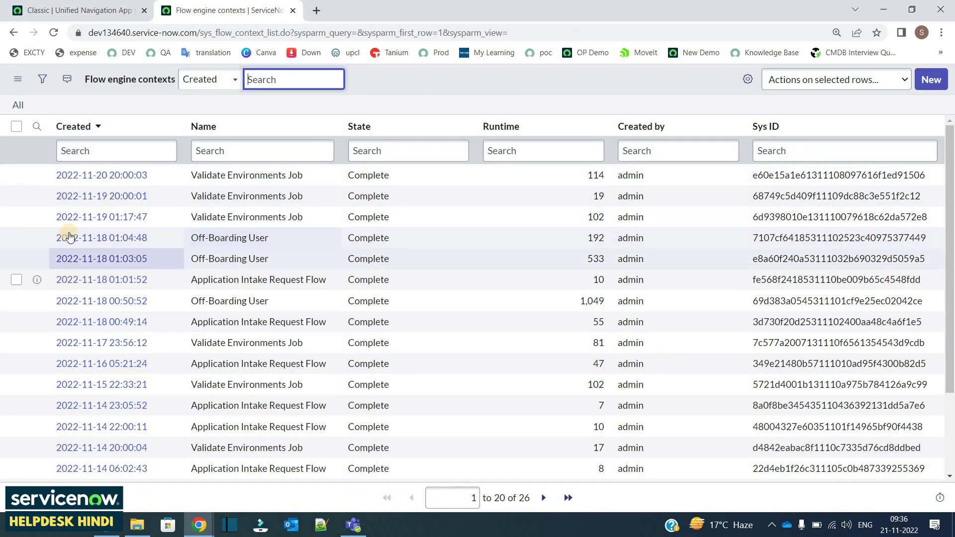
pyautogui.keyDown('ctrl'); pyautogui.click(90, 238); pyautogui.keyUp('ctrl')
pyautogui.click(351, 9)
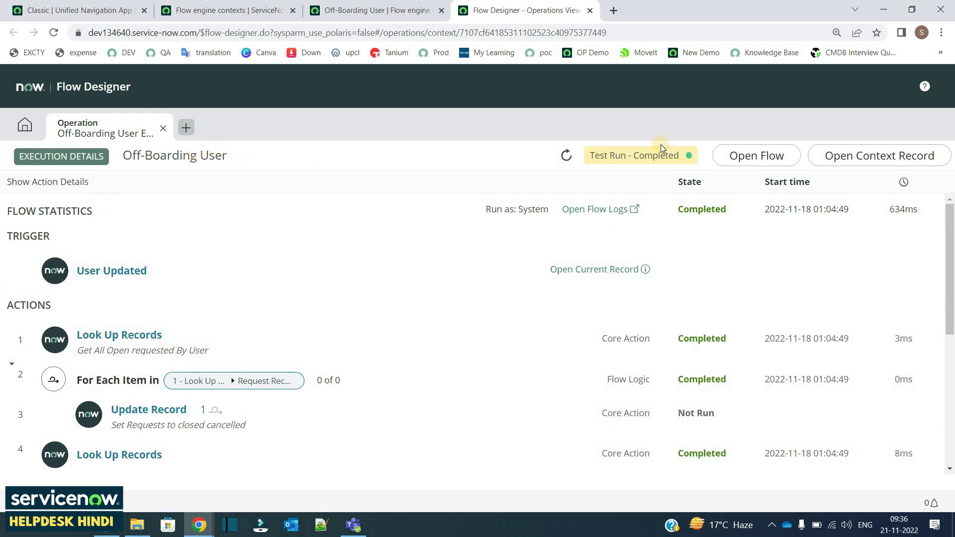
# Open the Off-Boarding User flow from its execution details.
pyautogui.click(760, 158)
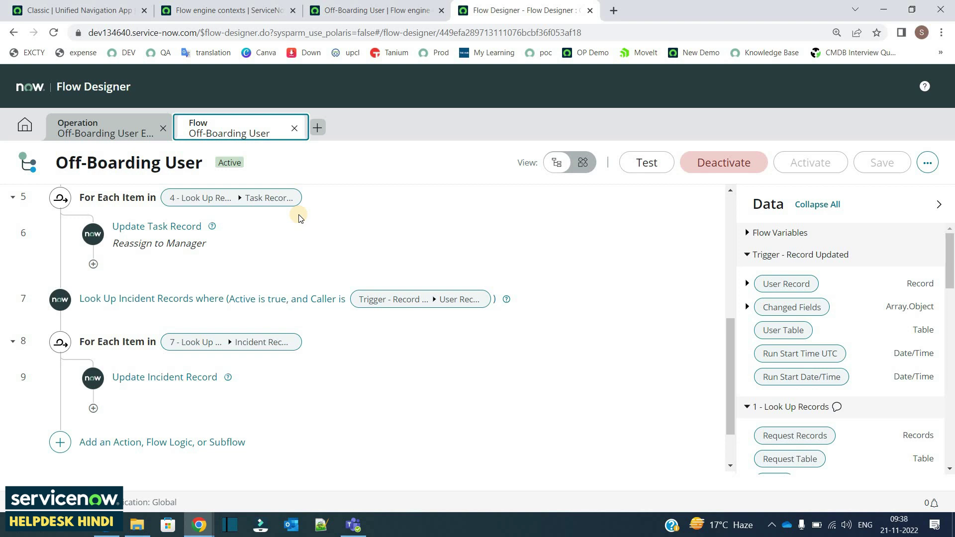
# Compare the loaded flow with the run's execution details, then return to the User Updated trigger.
pyautogui.click(407, 177)
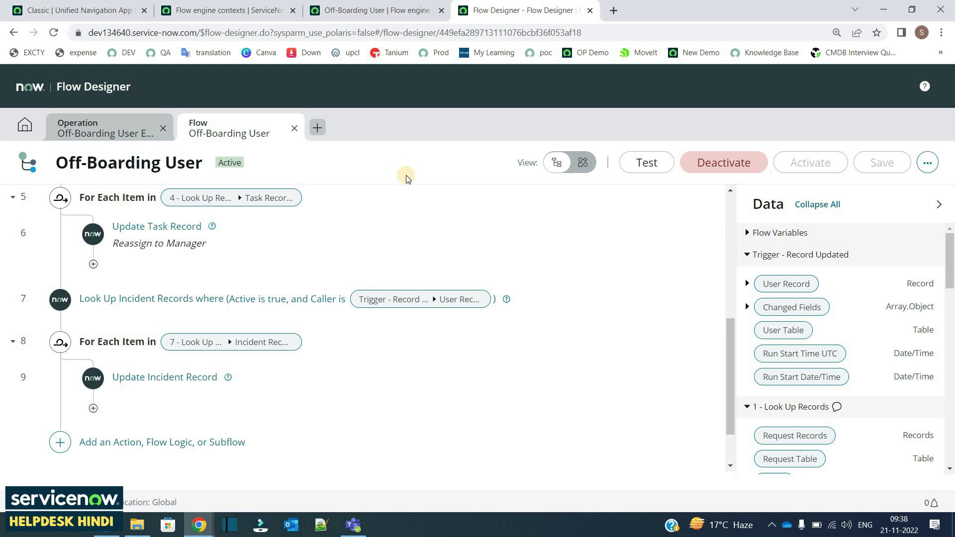
pyautogui.click(105, 129)
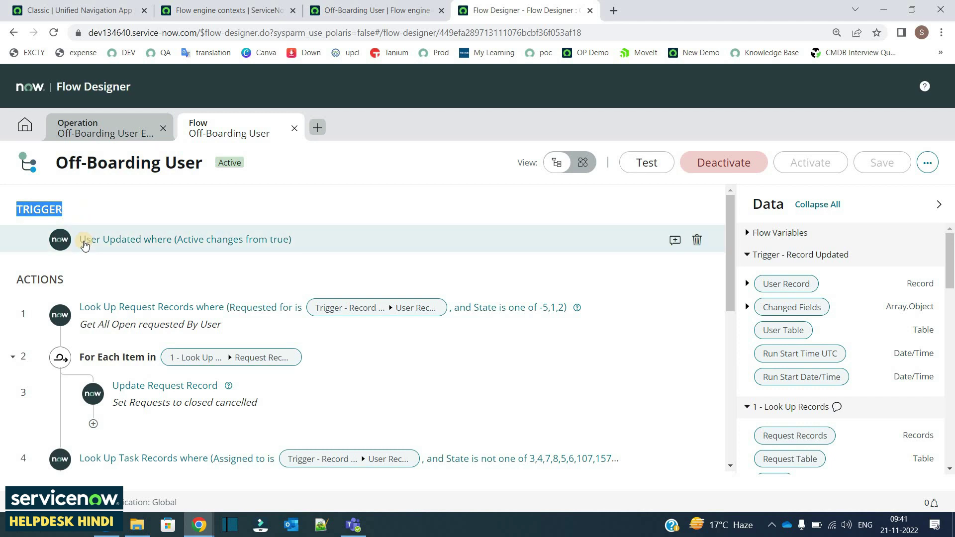
pyautogui.moveTo(137, 240)
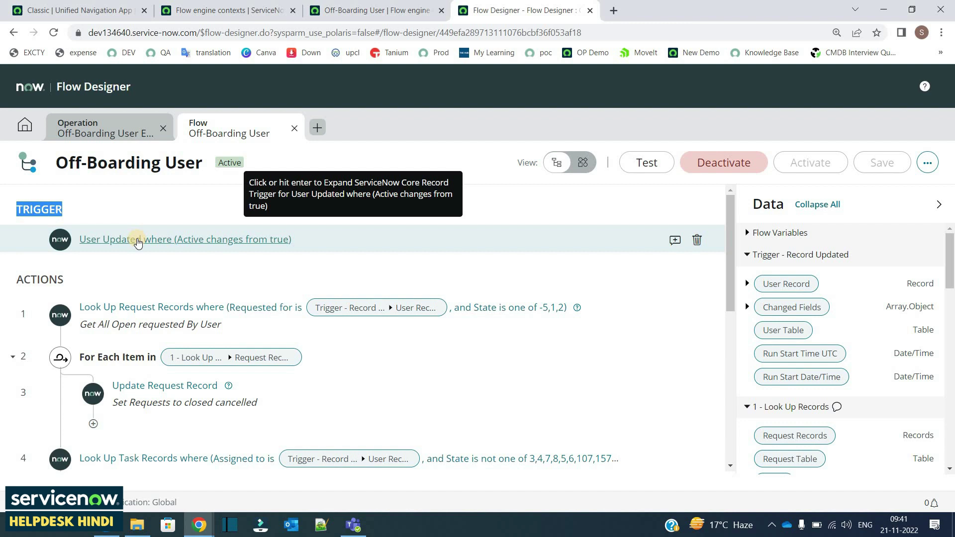
# Expand the 'User Updated where Active changes from true' trigger and bring the actions into view.
pyautogui.click(138, 241)
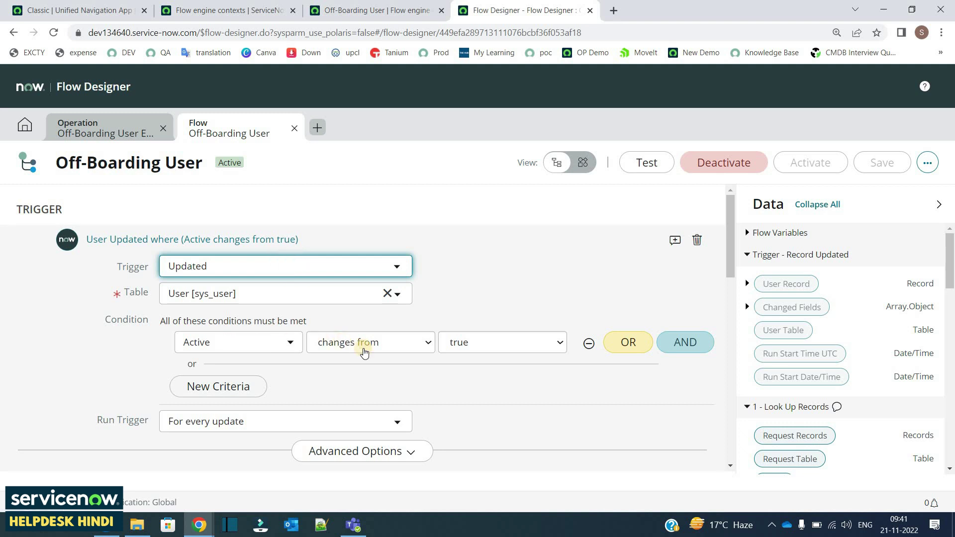
pyautogui.click(461, 393)
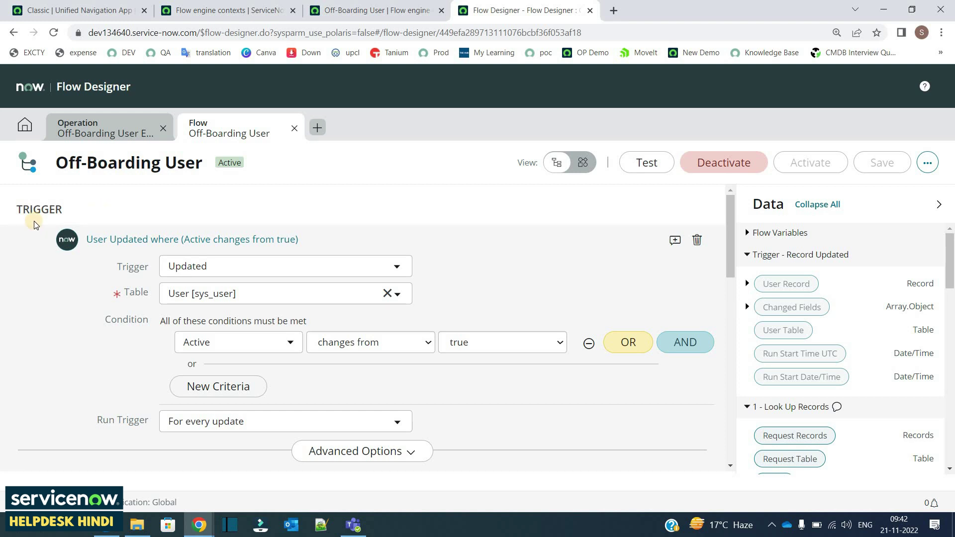
pyautogui.moveTo(728, 255); pyautogui.dragTo(728, 322)
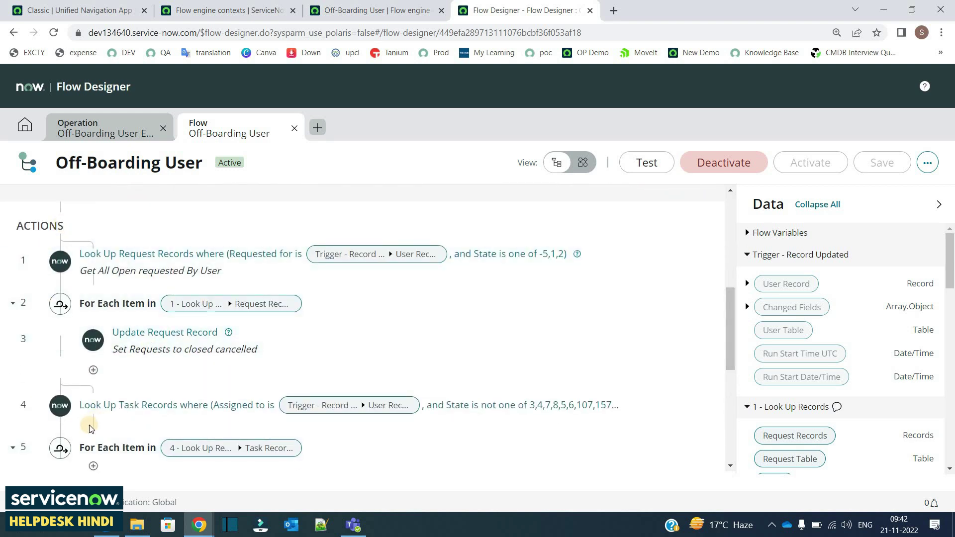
pyautogui.scroll(1, 93, 463)
pyautogui.doubleClick(33, 290)
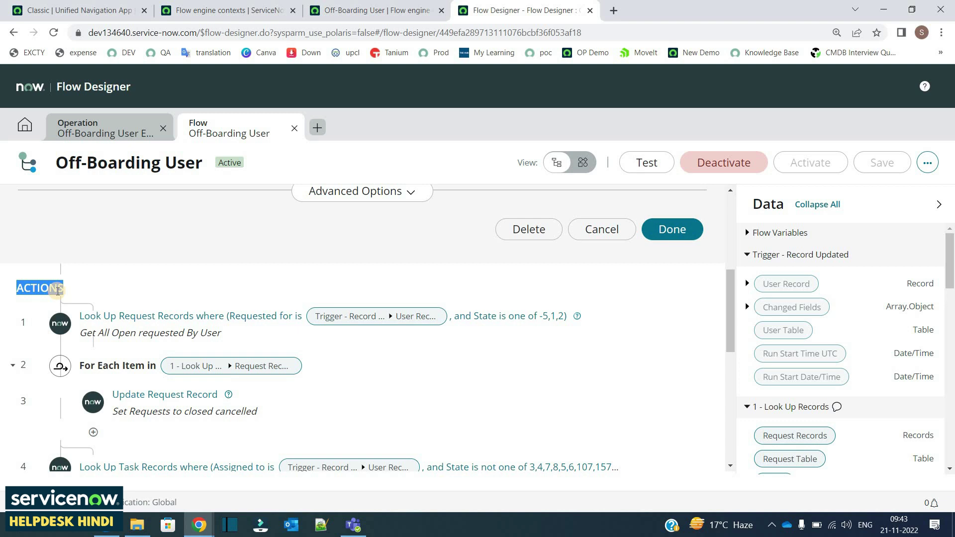
pyautogui.moveTo(209, 317)
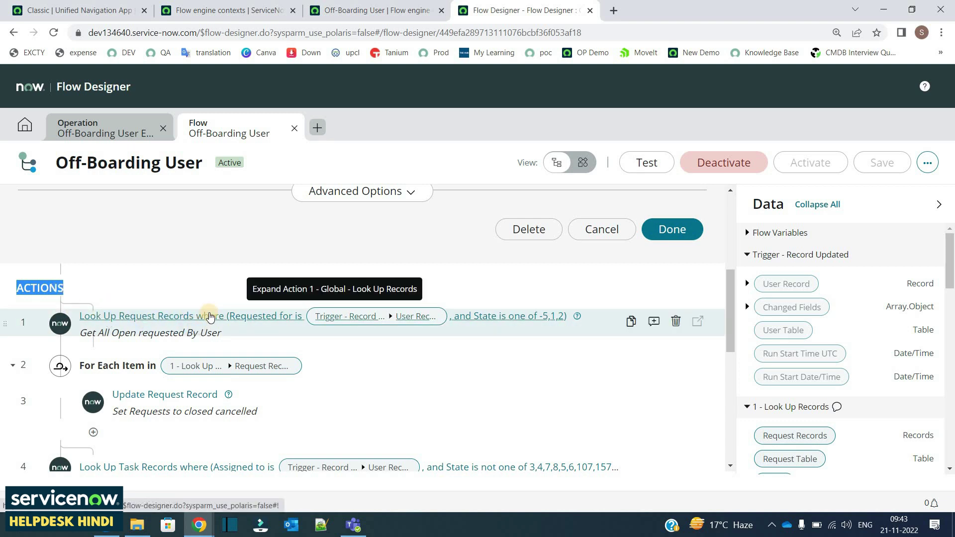
pyautogui.scroll(-1, 210, 317)
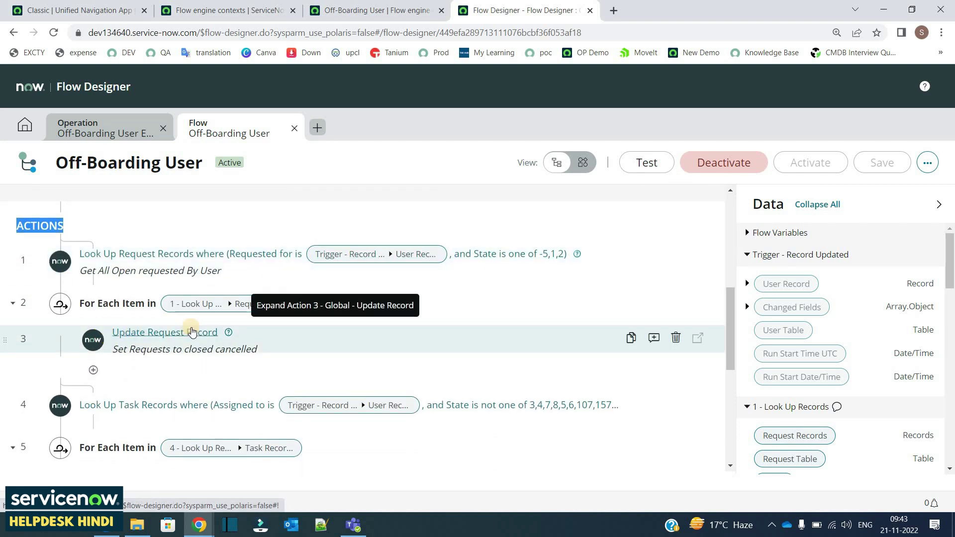
pyautogui.scroll(-2, 192, 333)
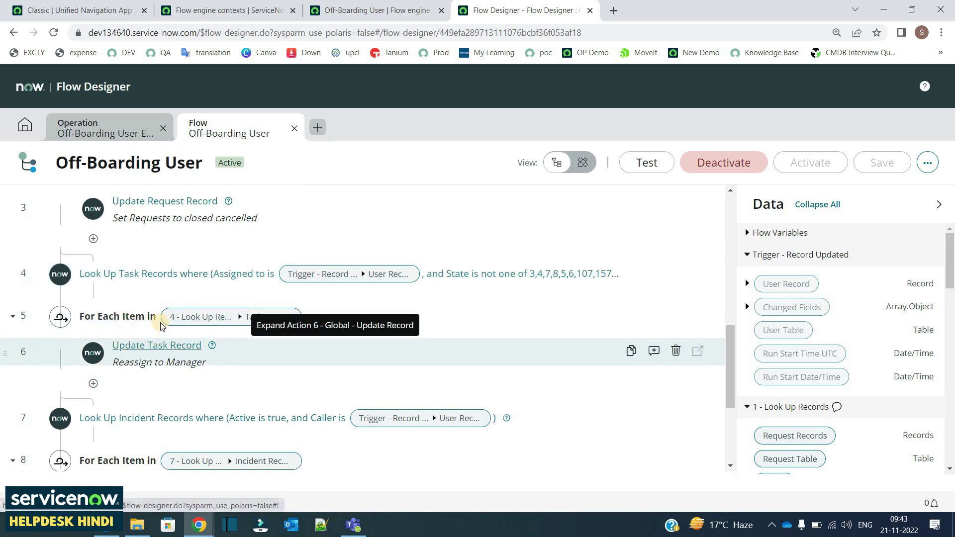
pyautogui.scroll(-2, 164, 353)
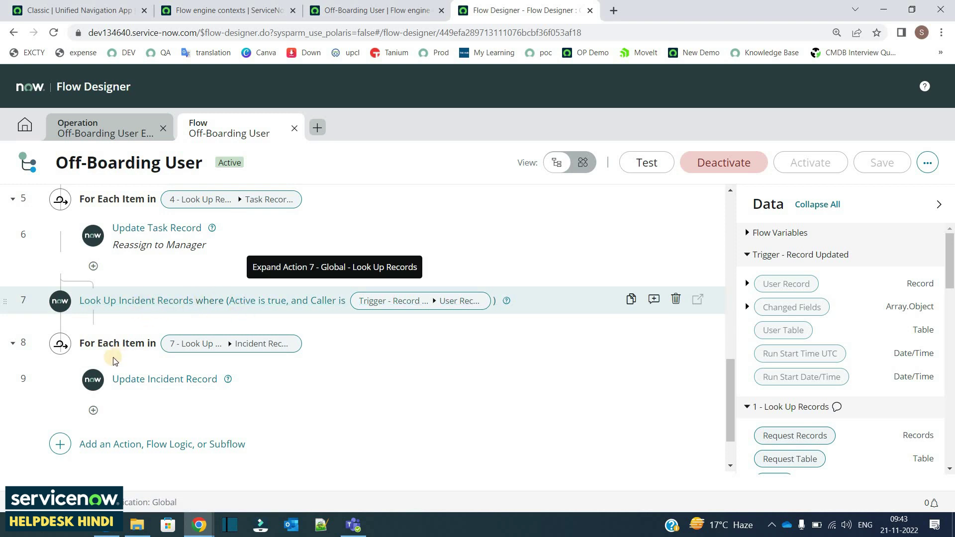
pyautogui.moveTo(373, 379)
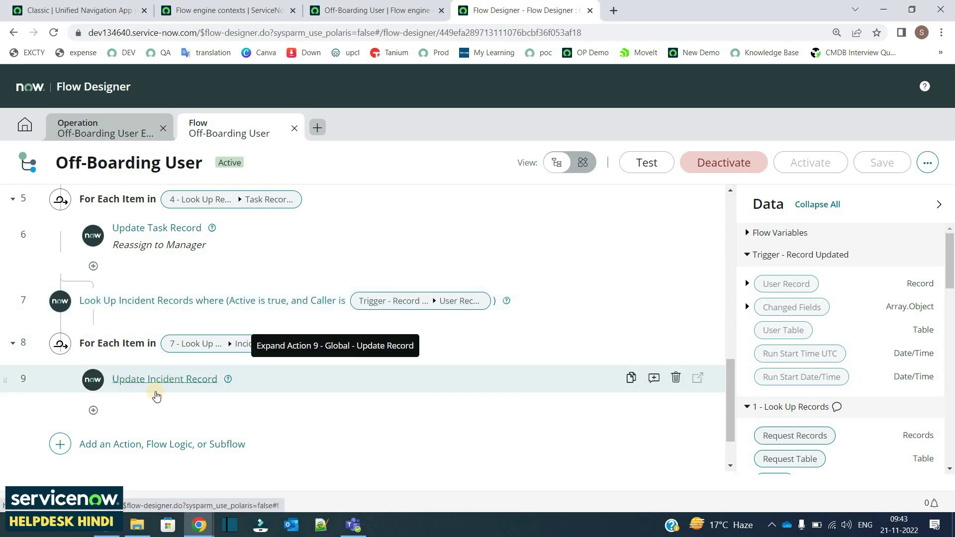
pyautogui.scroll(-1, 52, 388)
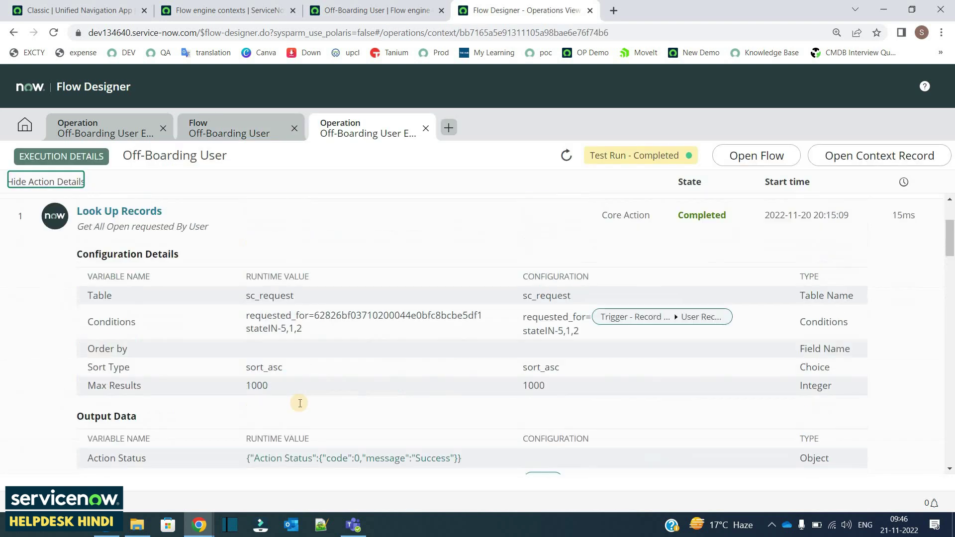
pyautogui.scroll(3, 299, 403)
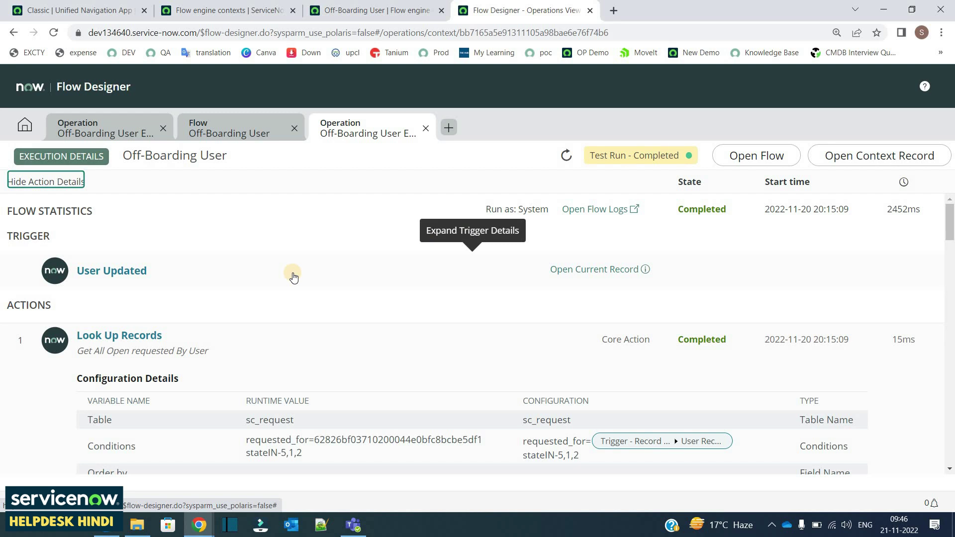